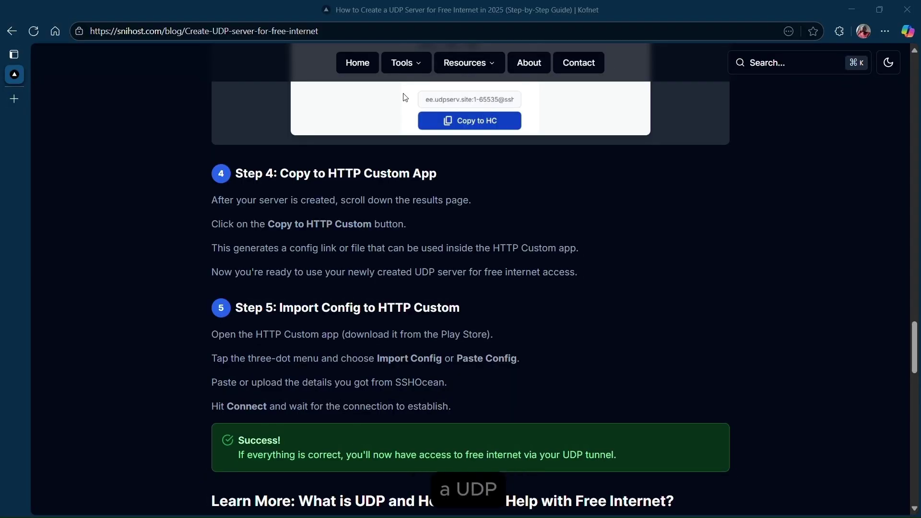
Go to the sshOcean site and open the SSH UDP Custom servers page from Services.
click(277, 28)
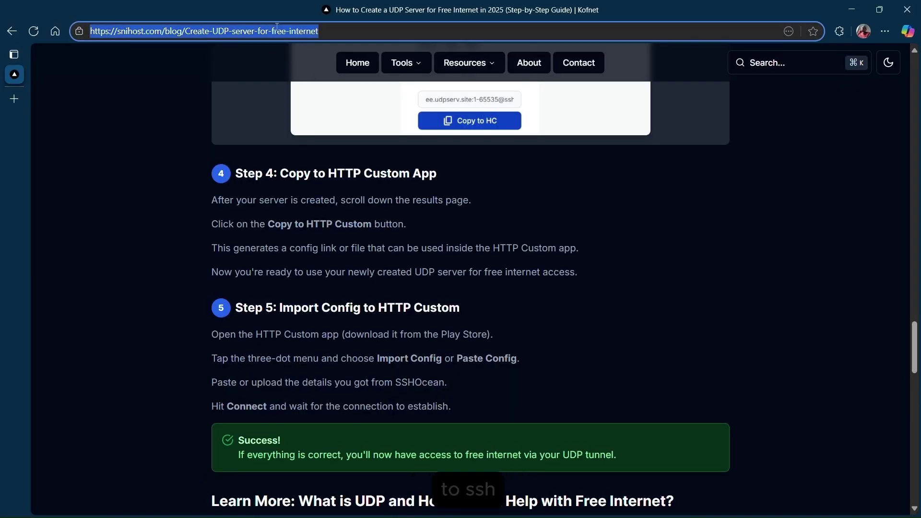
text(s://sshocean.com)
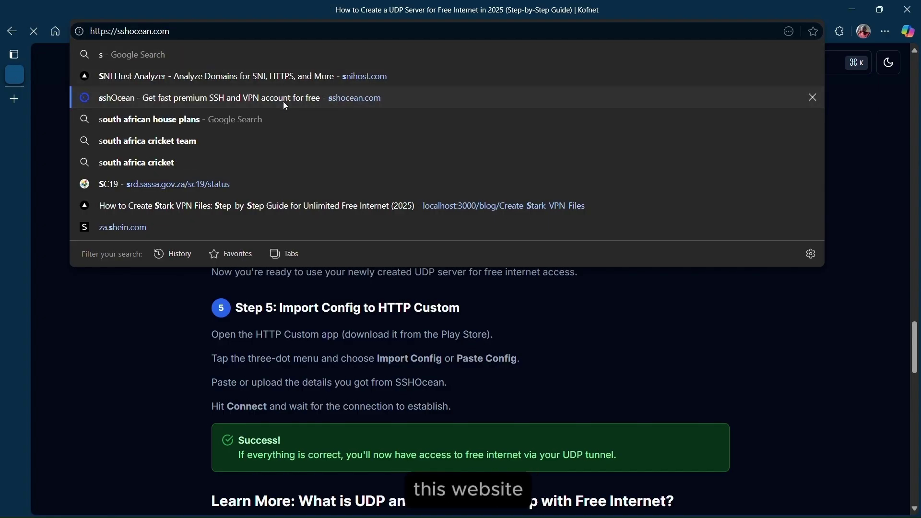
click(283, 100)
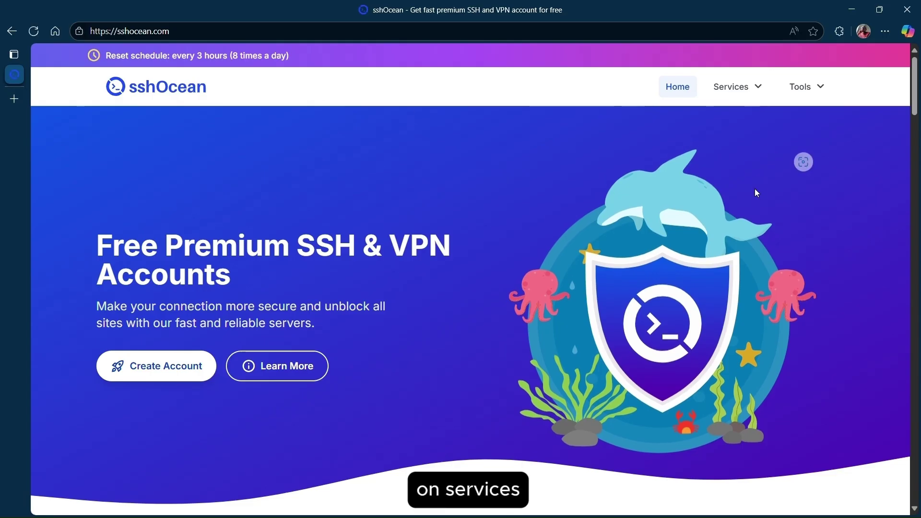
click(757, 88)
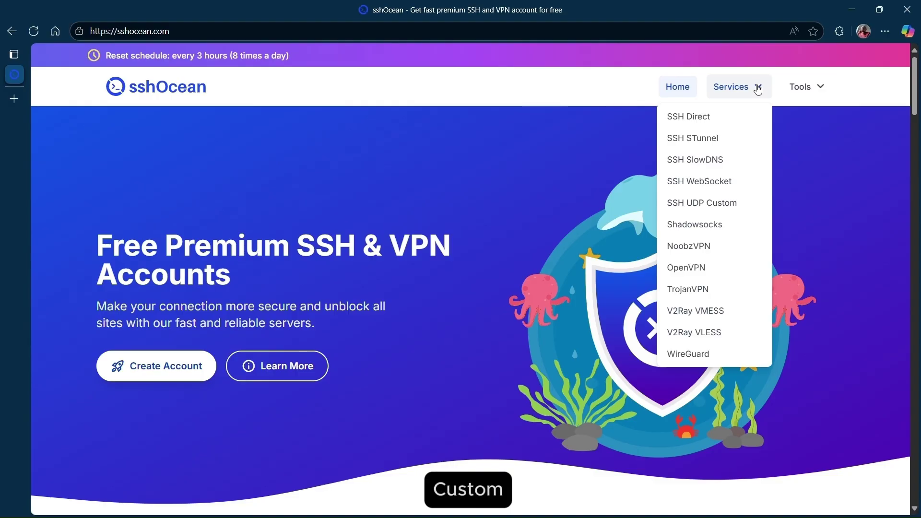
click(709, 208)
Scroll the server locations down to the United Kingdom card.
scroll(436, 247, down, 12)
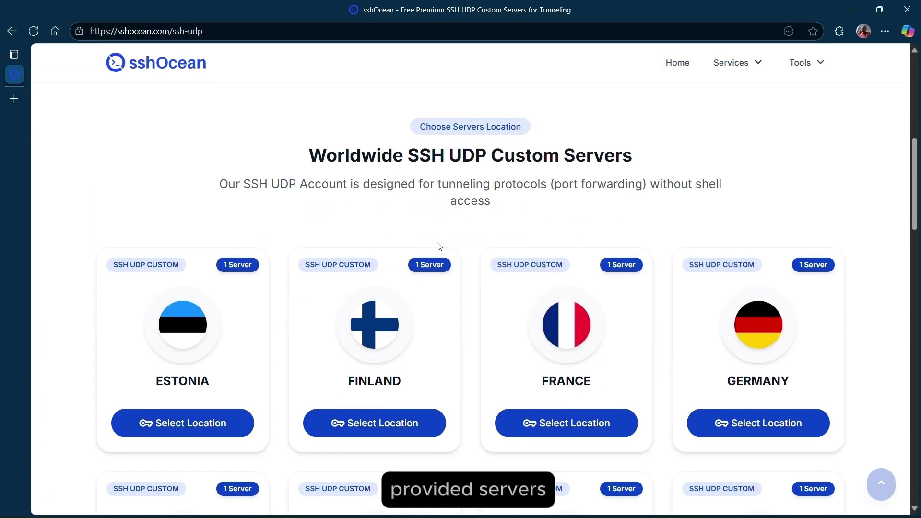
scroll(471, 255, down, 5)
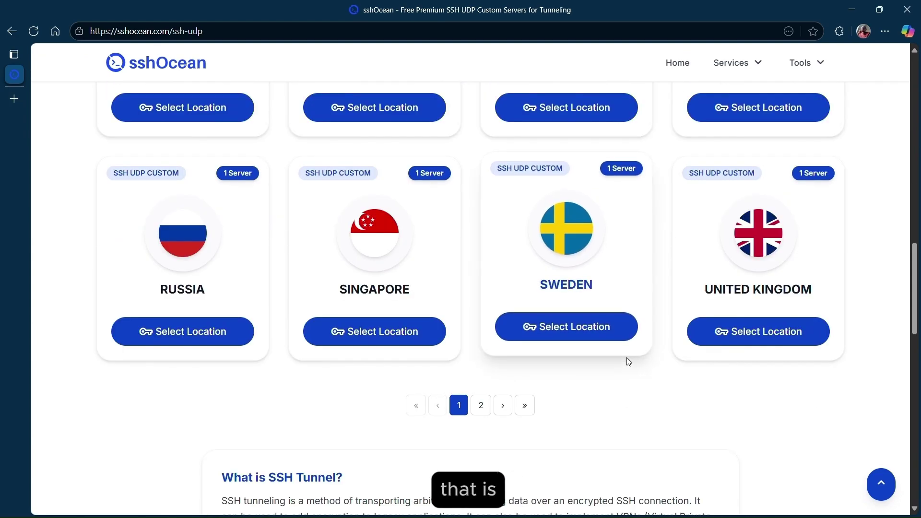
scroll(569, 338, up, 9)
scroll(528, 294, up, 7)
scroll(479, 257, down, 10)
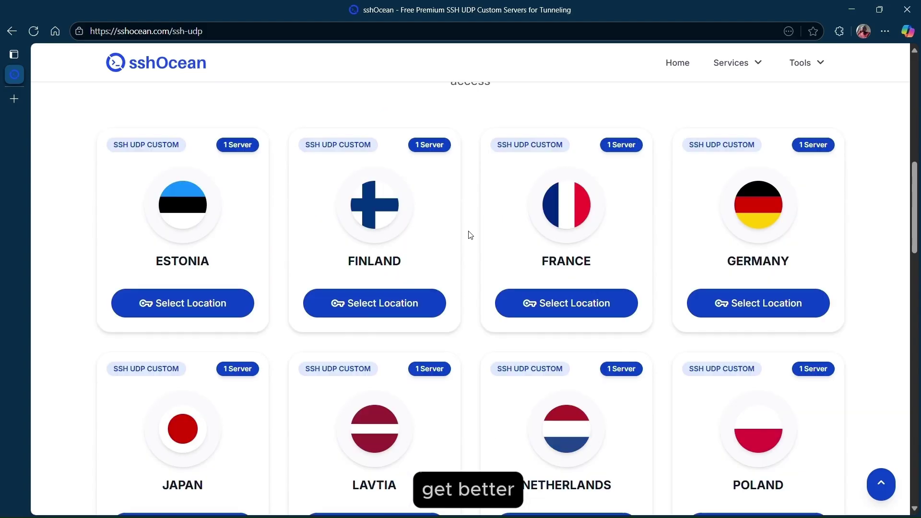
scroll(631, 329, down, 2)
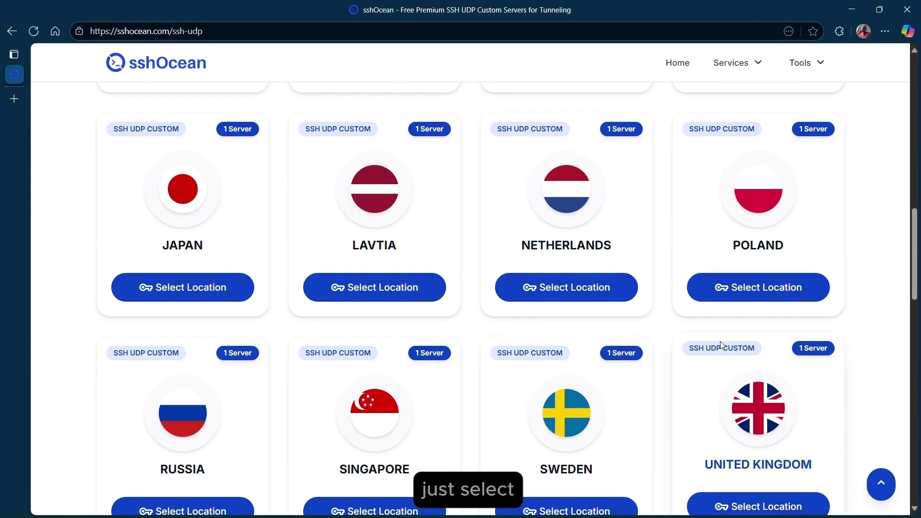
scroll(667, 332, down, 3)
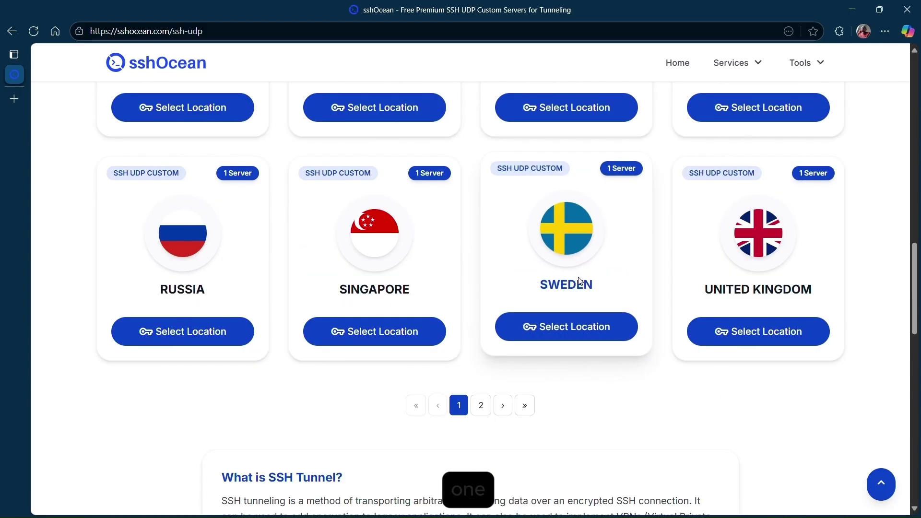
Open the United Kingdom server (uk.udpserv.site) and check it is Online with 18 accounts remaining.
click(780, 339)
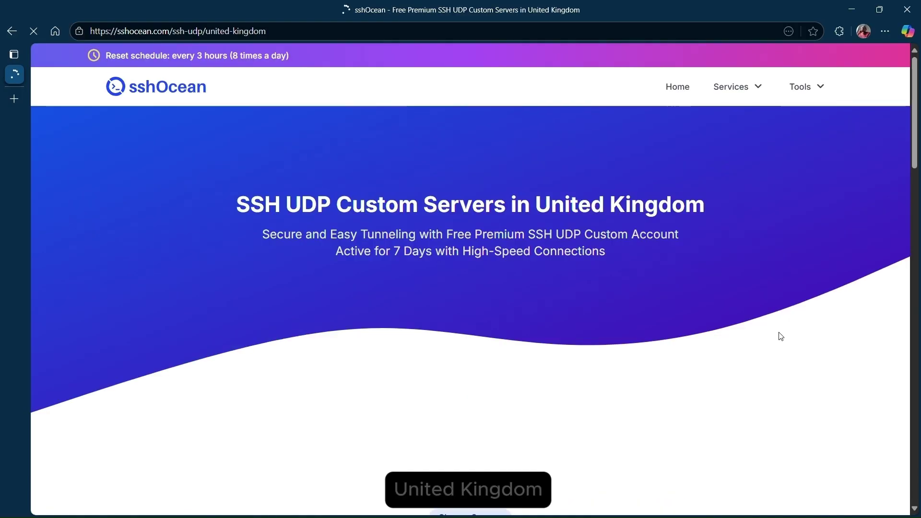
scroll(643, 200, down, 10)
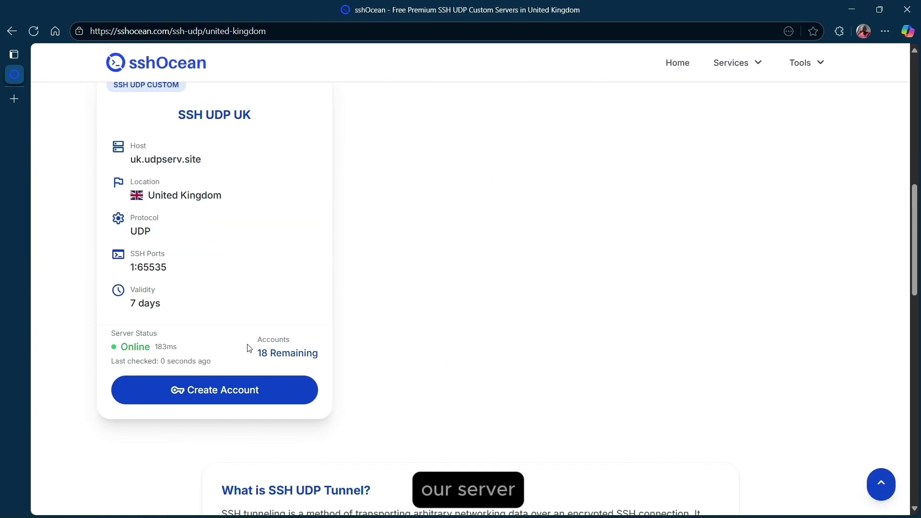
double_click(126, 346)
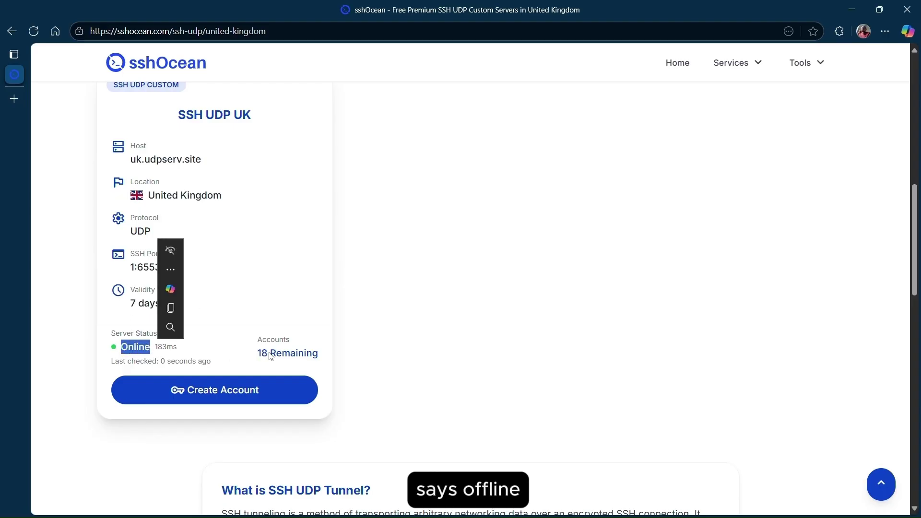
drag(271, 355, 302, 357)
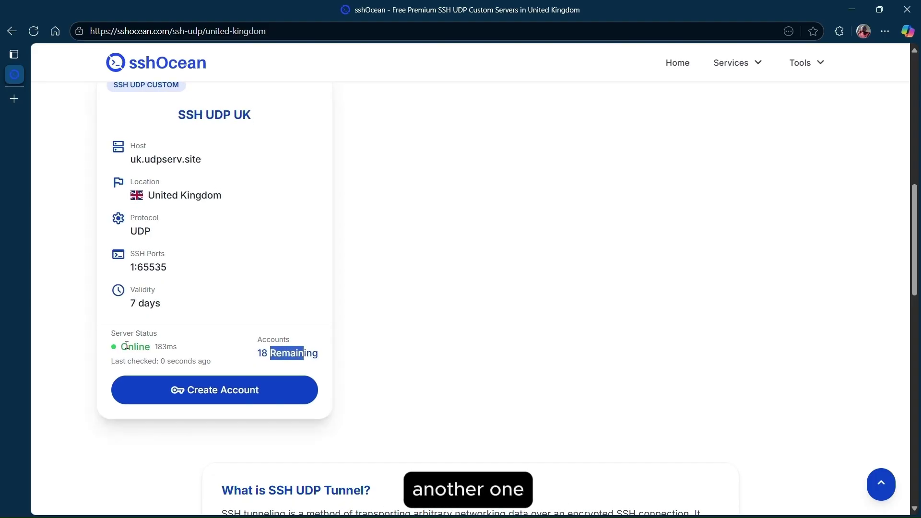
click(369, 382)
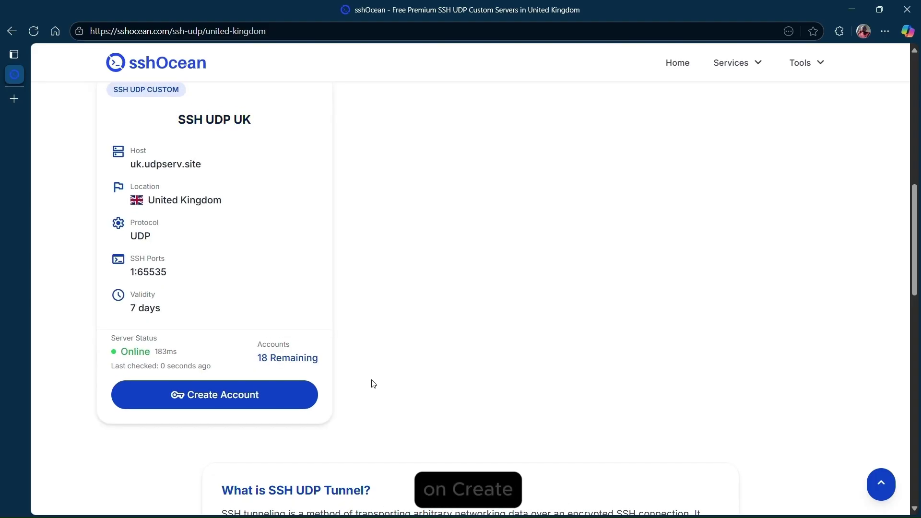
Fill in a saved username and a password and submit the UK account request.
click(259, 397)
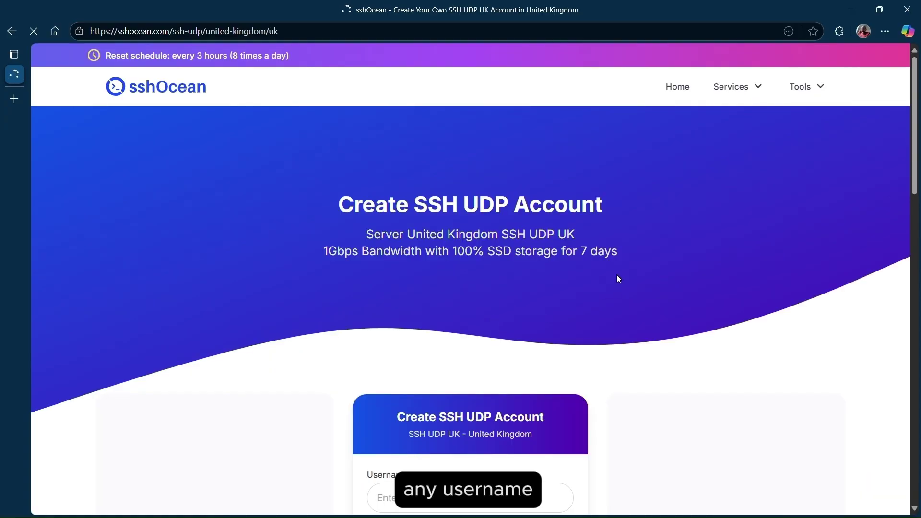
scroll(618, 278, down, 5)
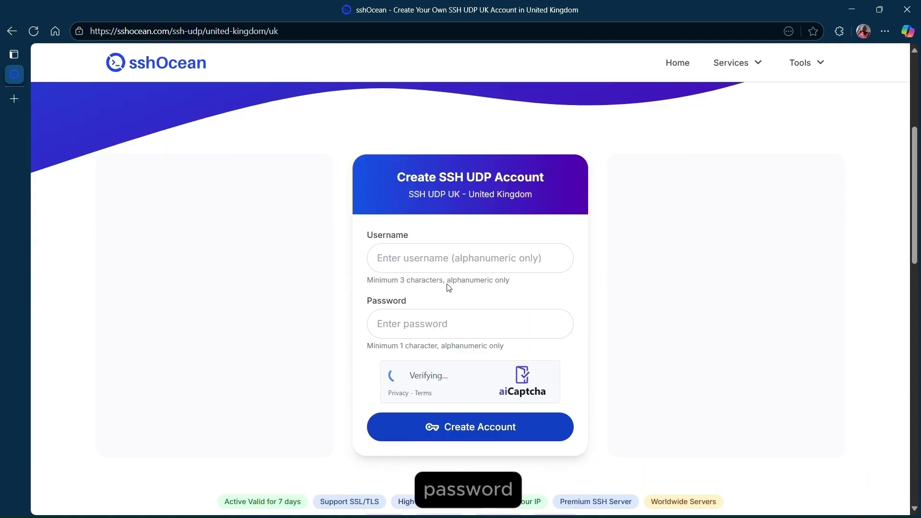
click(439, 266)
click(431, 304)
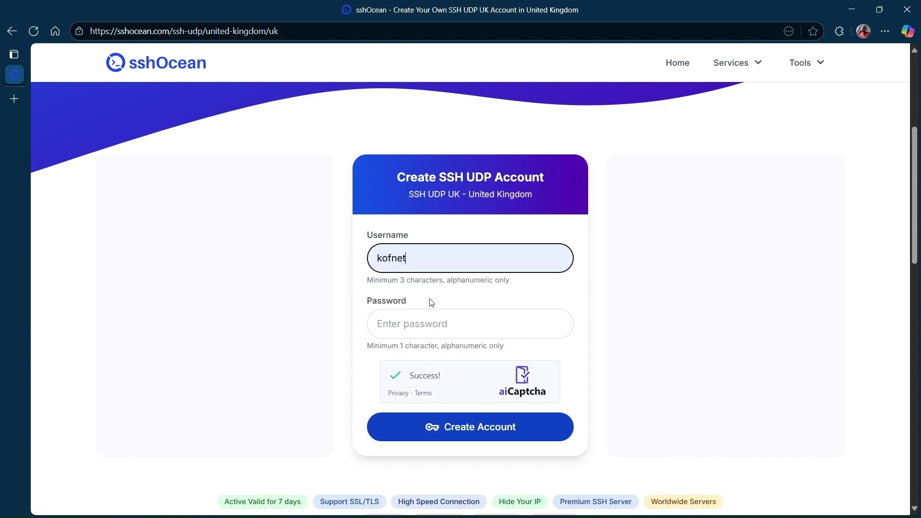
click(384, 262)
click(392, 321)
text(1)
click(555, 323)
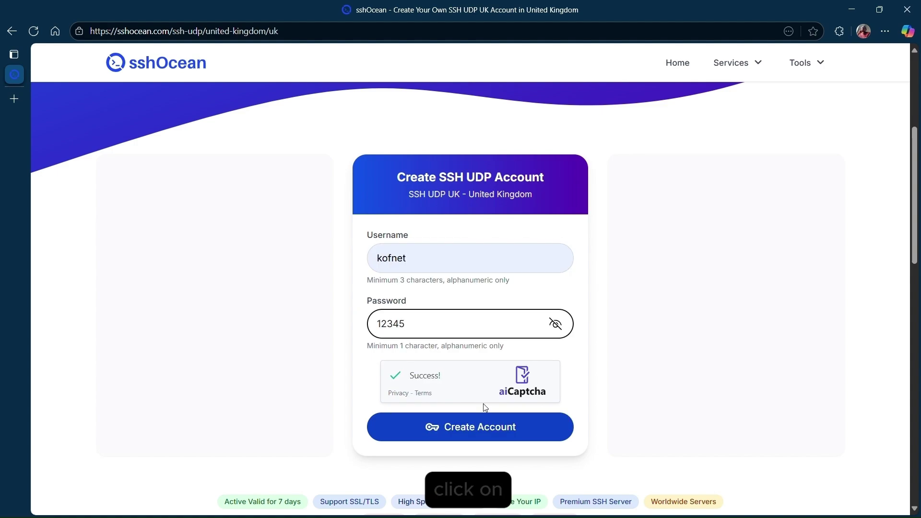
click(450, 432)
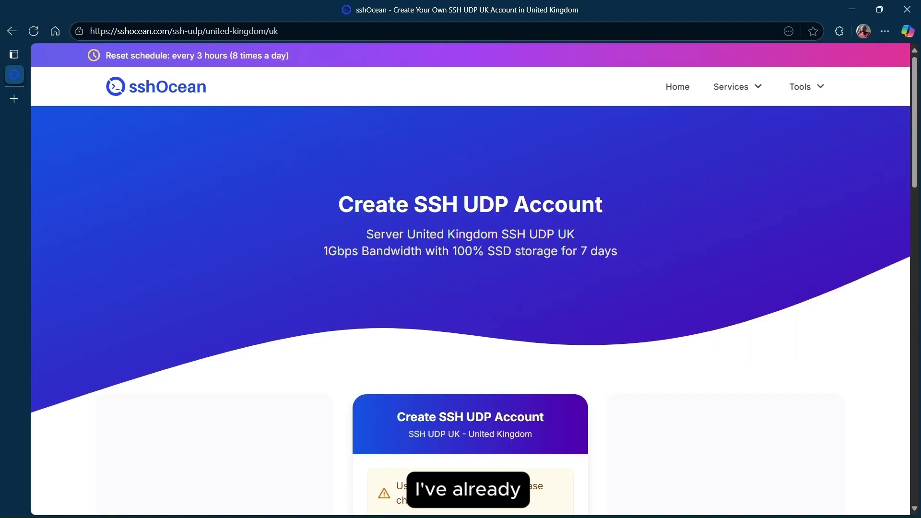
Retry with a different username and password and create the UK account.
scroll(453, 422, down, 2)
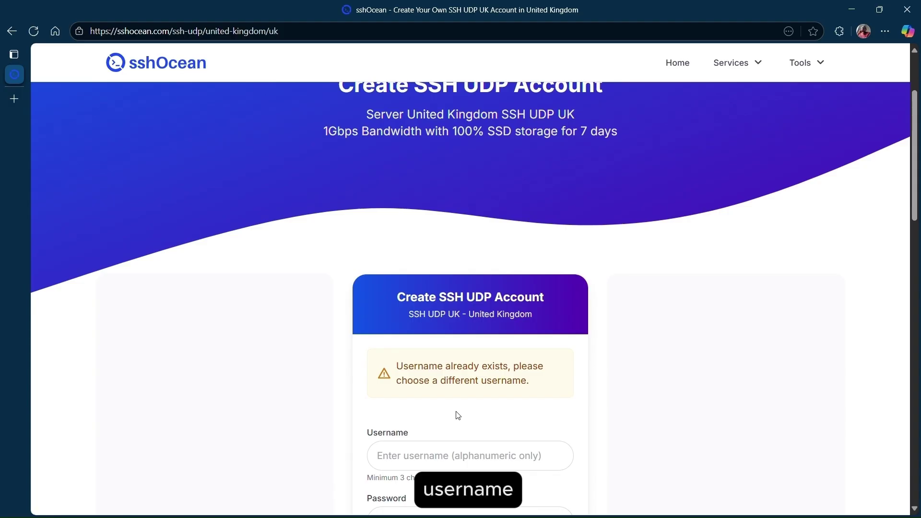
scroll(457, 414, down, 1)
scroll(453, 403, down, 1)
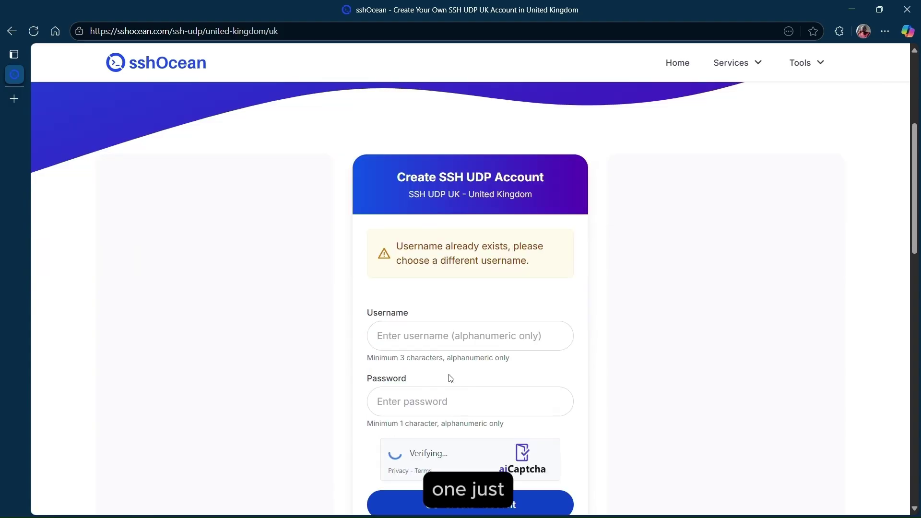
click(422, 335)
text(d)
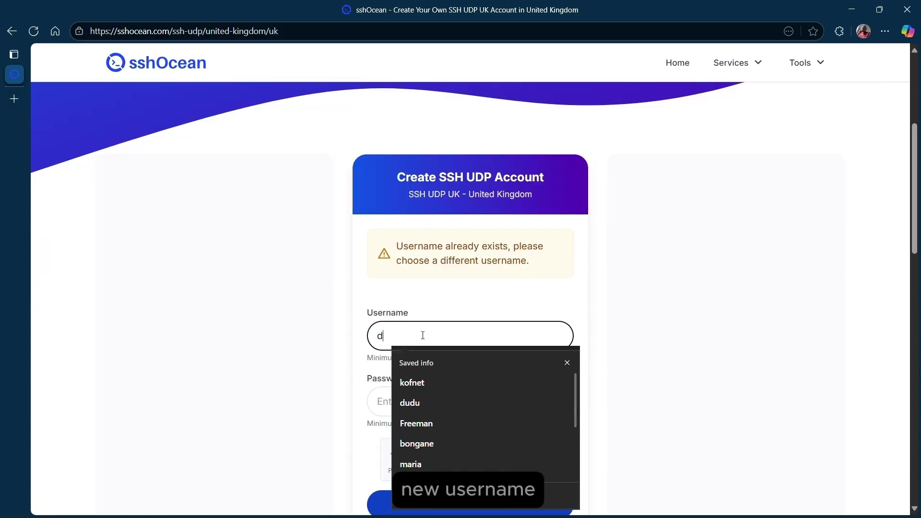
text(ebosstbs)
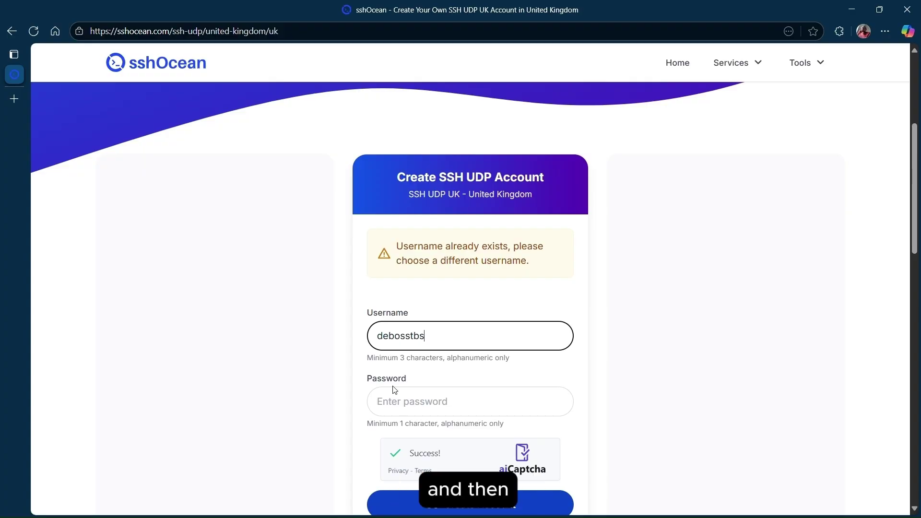
click(398, 390)
text(12345)
scroll(453, 360, down, 3)
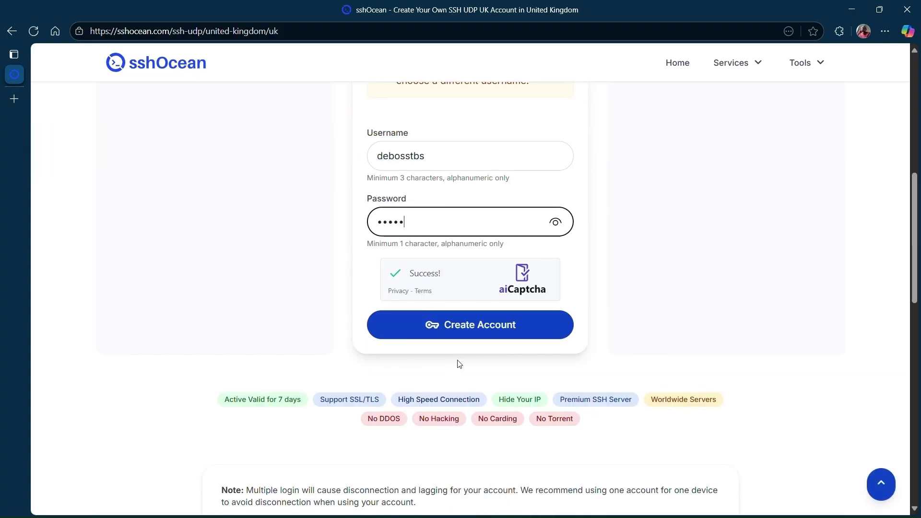
click(477, 327)
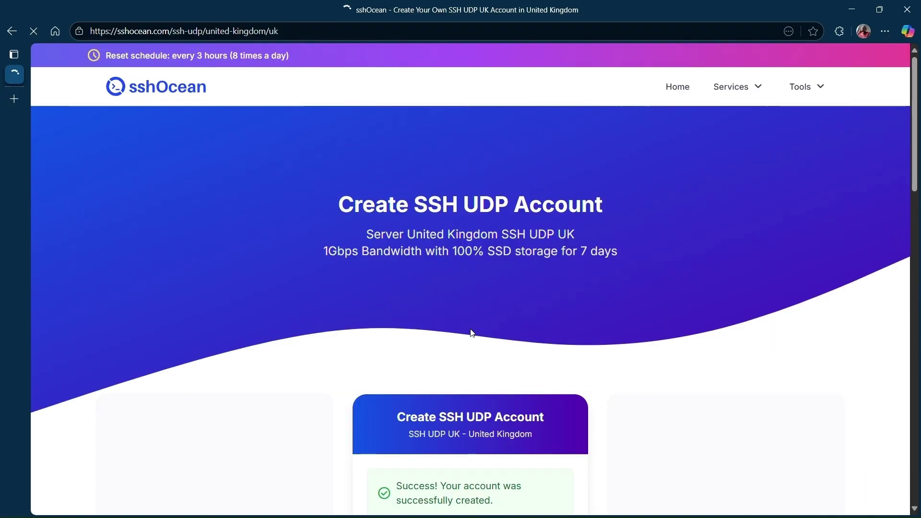
Scroll to the new account details and copy its config with Copy to HC.
scroll(606, 284, down, 6)
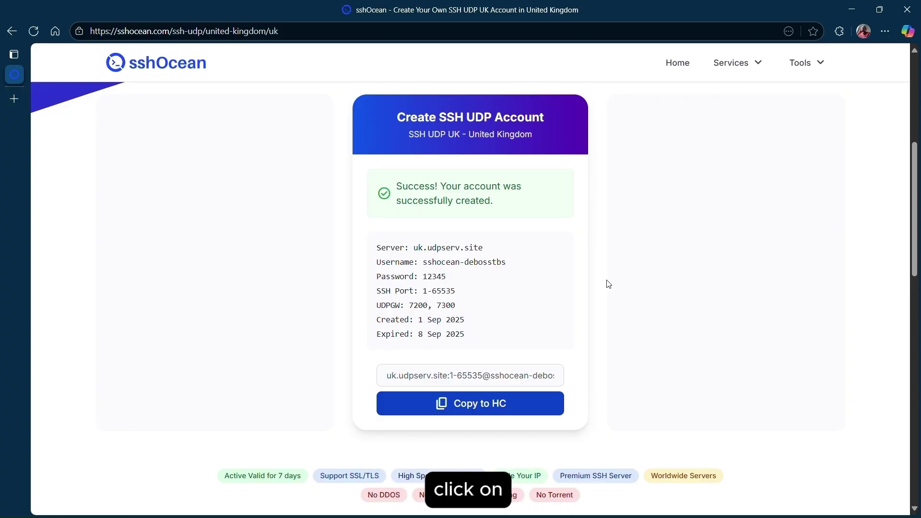
click(500, 413)
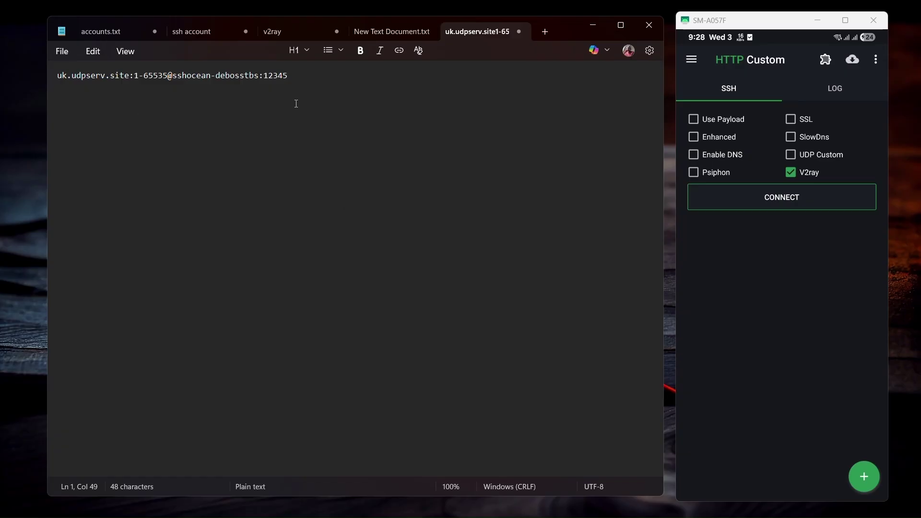
Clear and reset HTTP Custom's config, then select the account config line in Notepad.
click(758, 20)
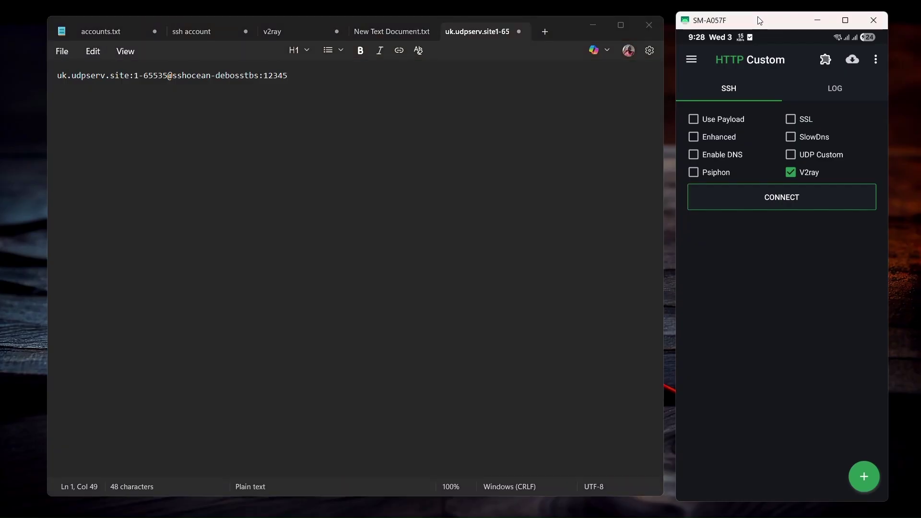
click(881, 63)
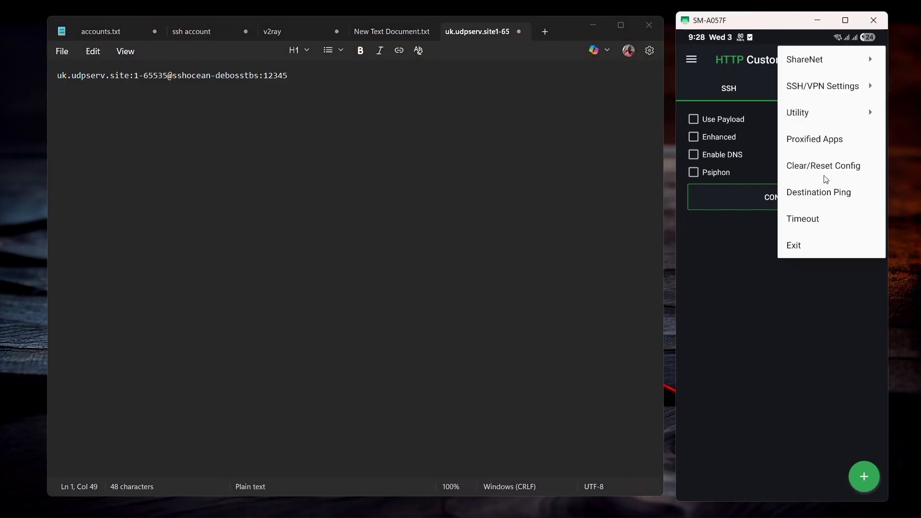
click(825, 177)
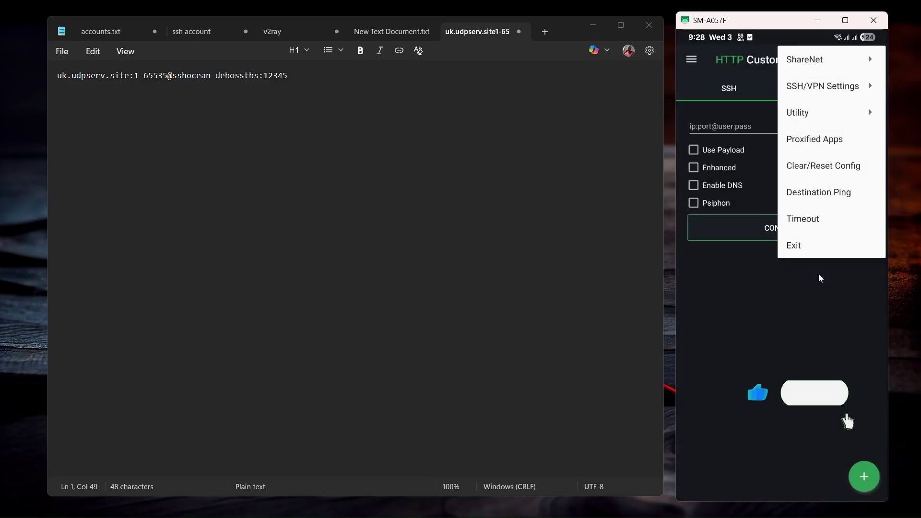
click(819, 275)
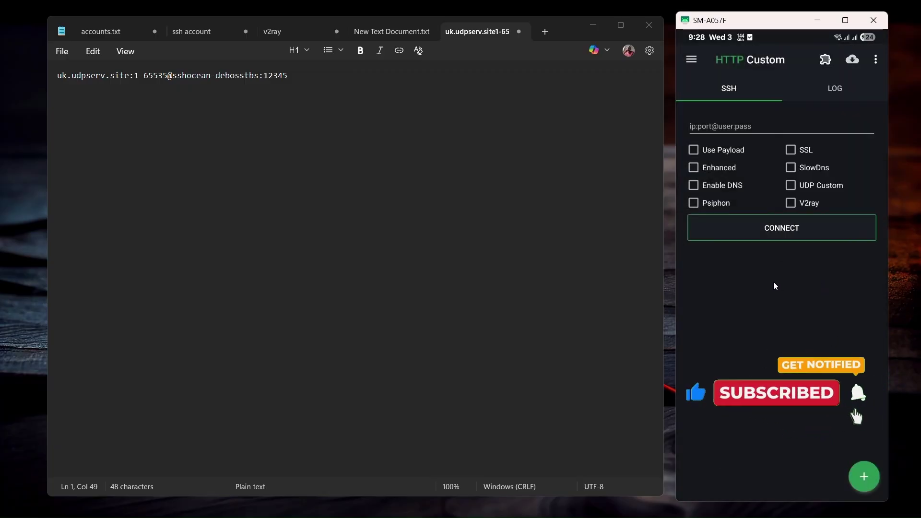
drag(288, 75, 57, 82)
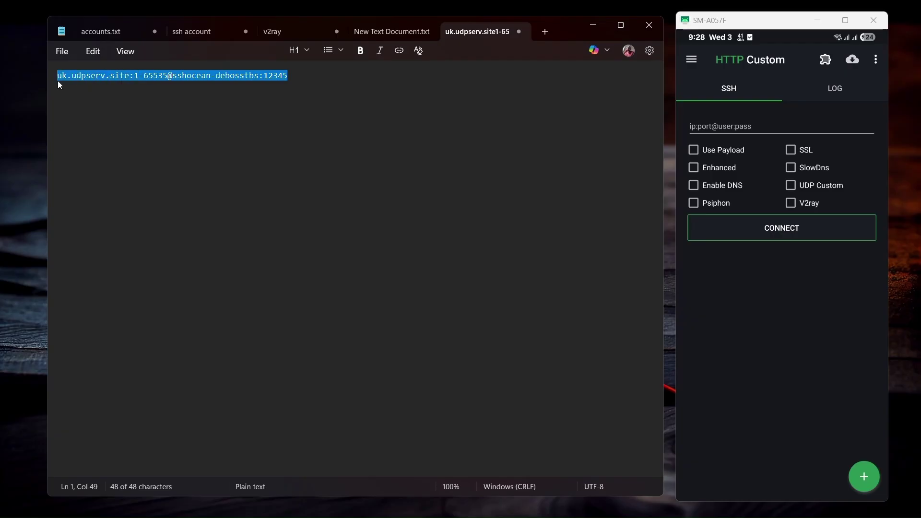
Paste the UK server config into the ip:port@user:pass field and enable UDP Custom.
click(746, 121)
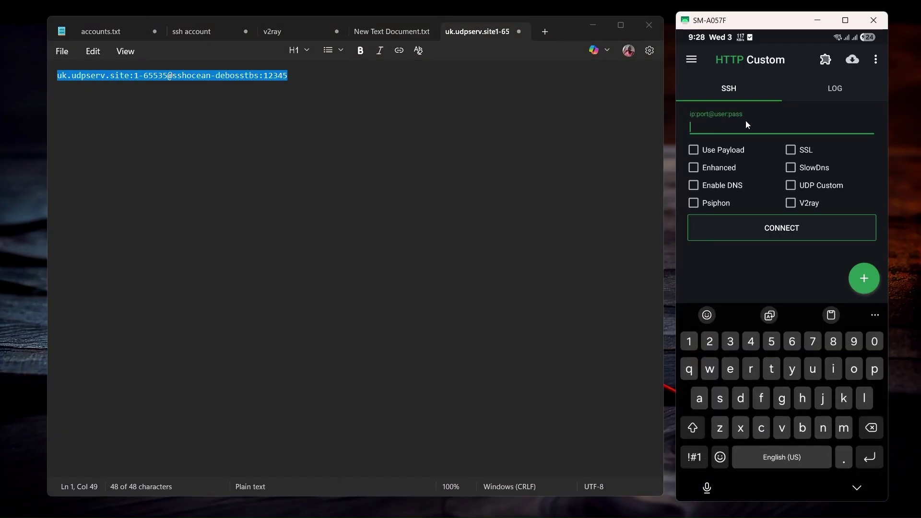
key(ctrl+v)
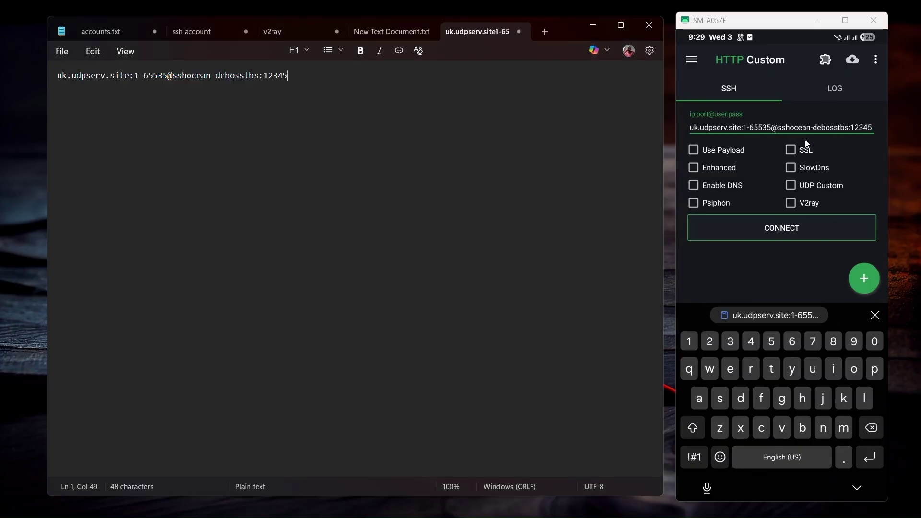
click(791, 185)
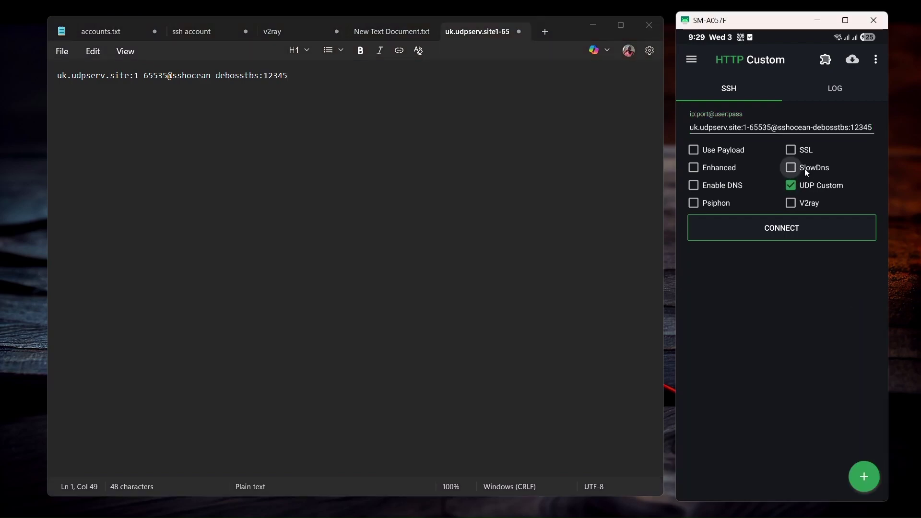
click(826, 60)
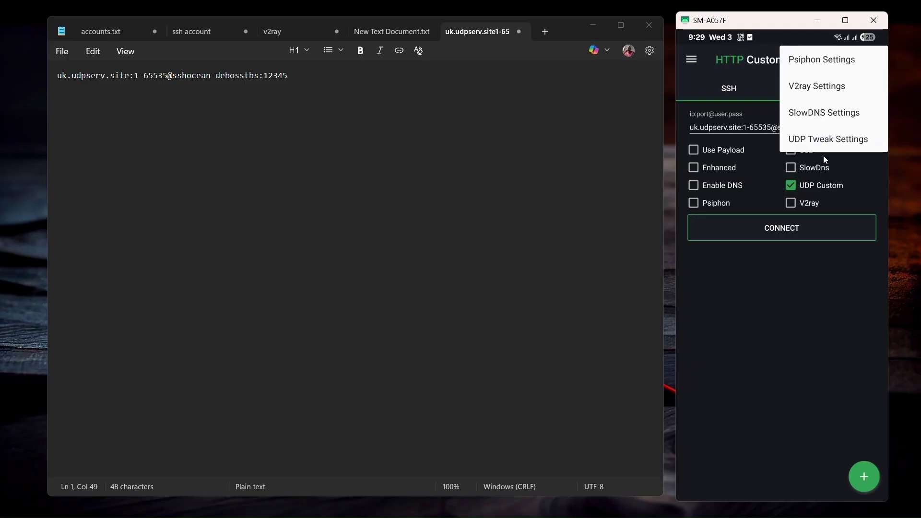
Open UDP Tweak Settings and copy the port number 65535 from the config text.
click(836, 140)
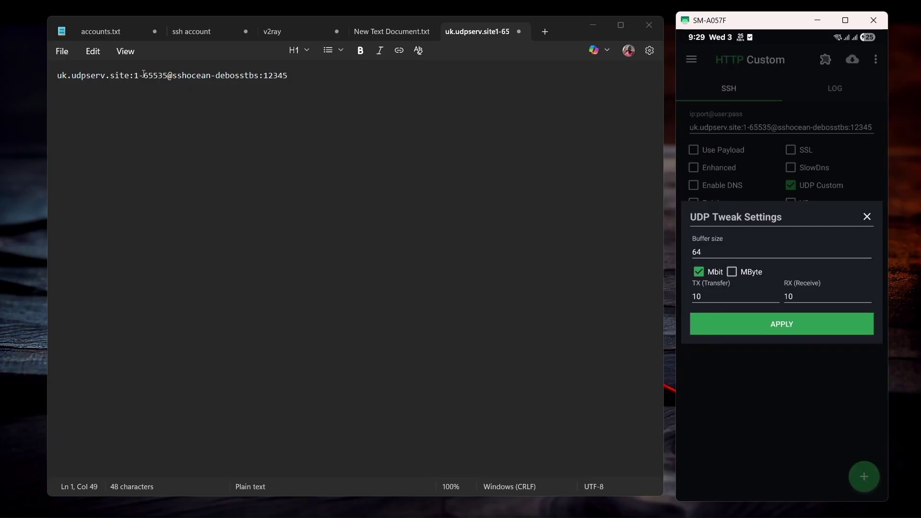
drag(143, 75, 163, 76)
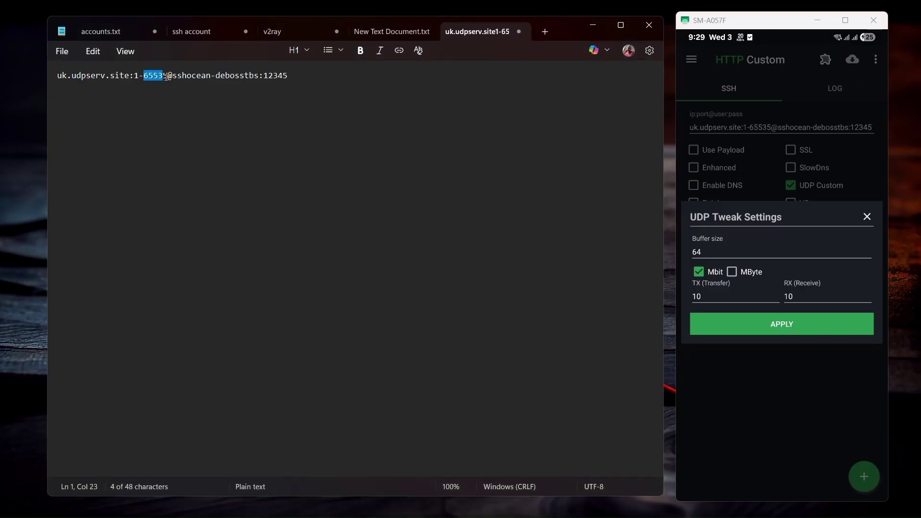
click(145, 76)
drag(144, 76, 170, 76)
Replace buffer size 64 with 65535, keep TX and RX at 1, and apply.
click(716, 256)
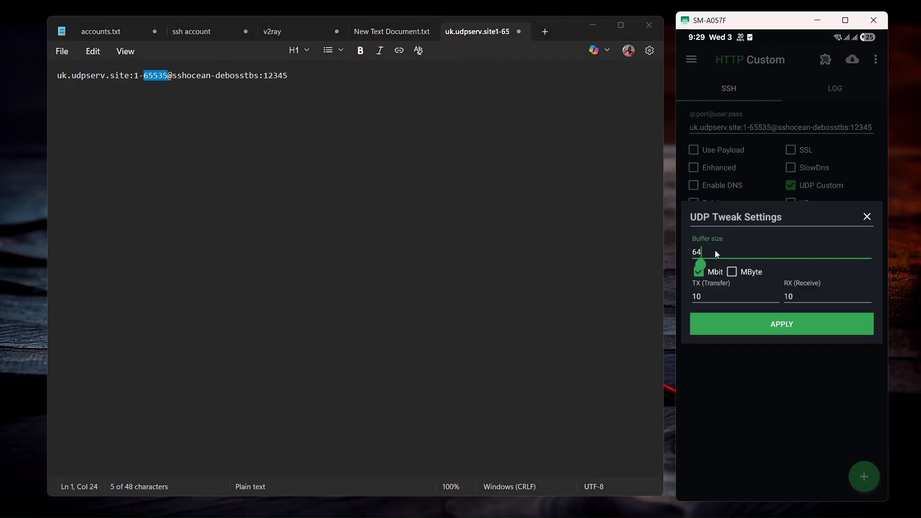
click(714, 250)
click(713, 154)
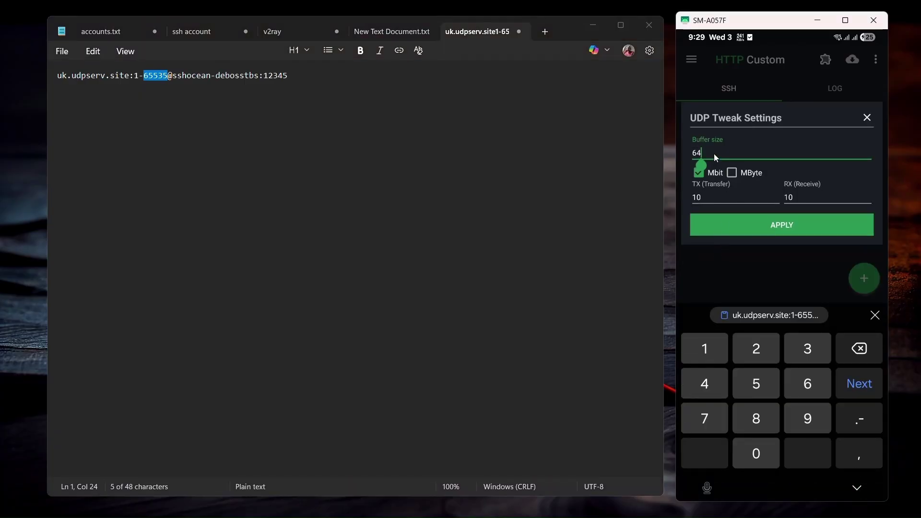
click(714, 153)
click(714, 153)
key(BackSpace)
key(BackSpace)
key(ctrl+v)
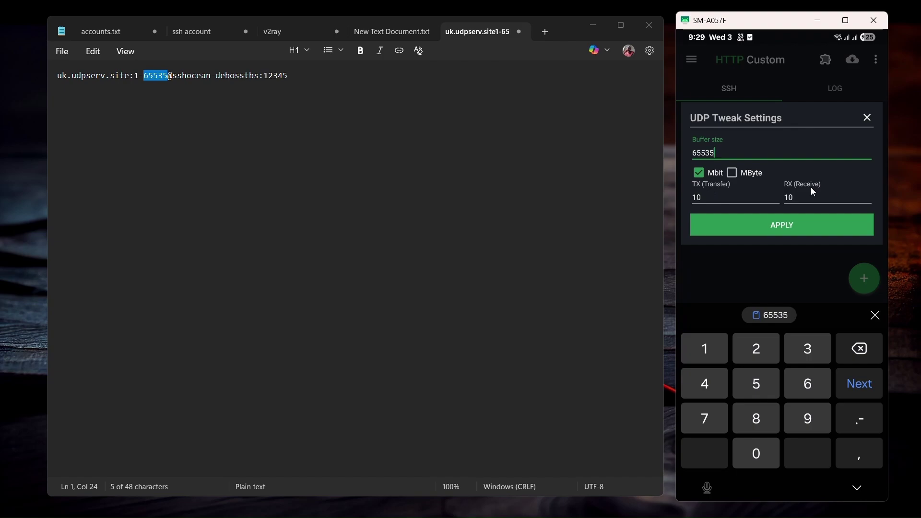
click(138, 74)
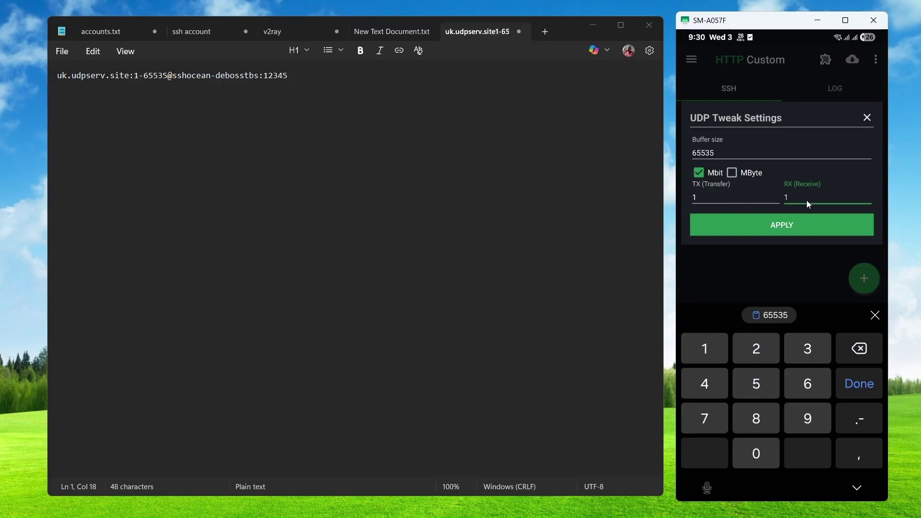
click(766, 225)
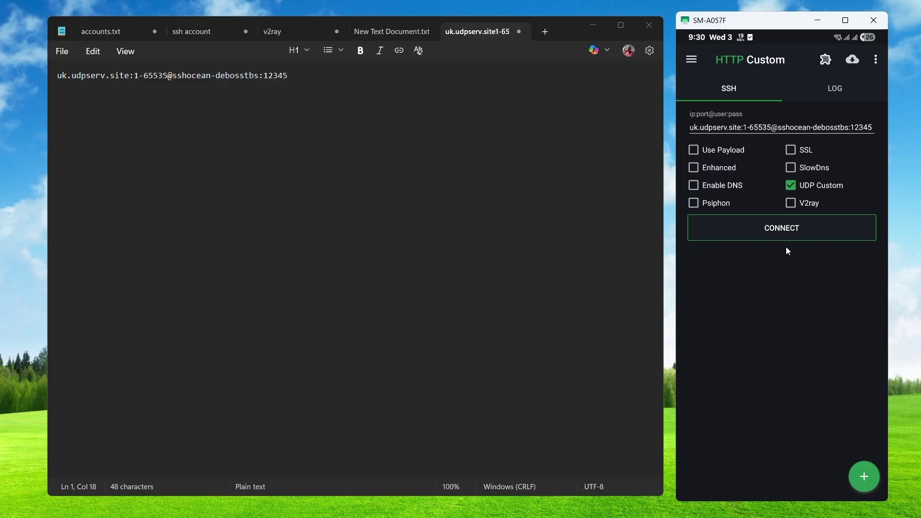
Connect to the UK UDP server, check the log's retries, then return to SSH.
click(799, 236)
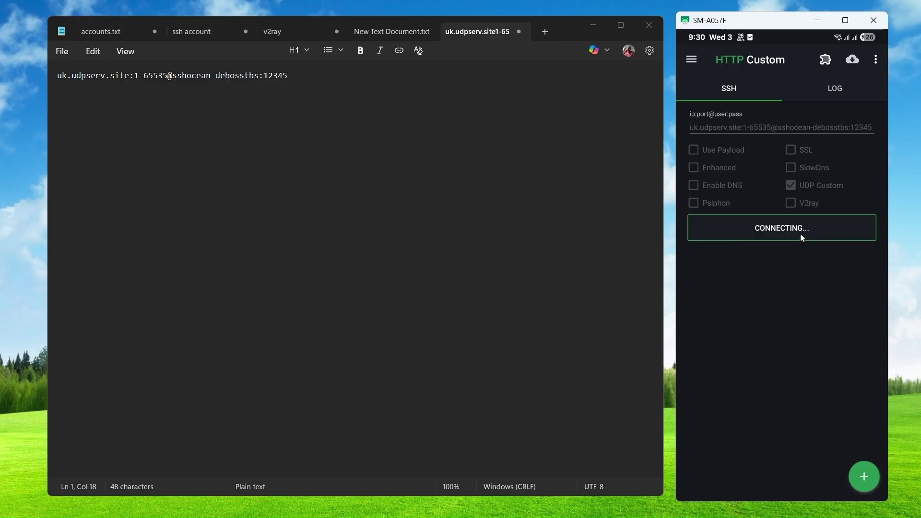
click(824, 84)
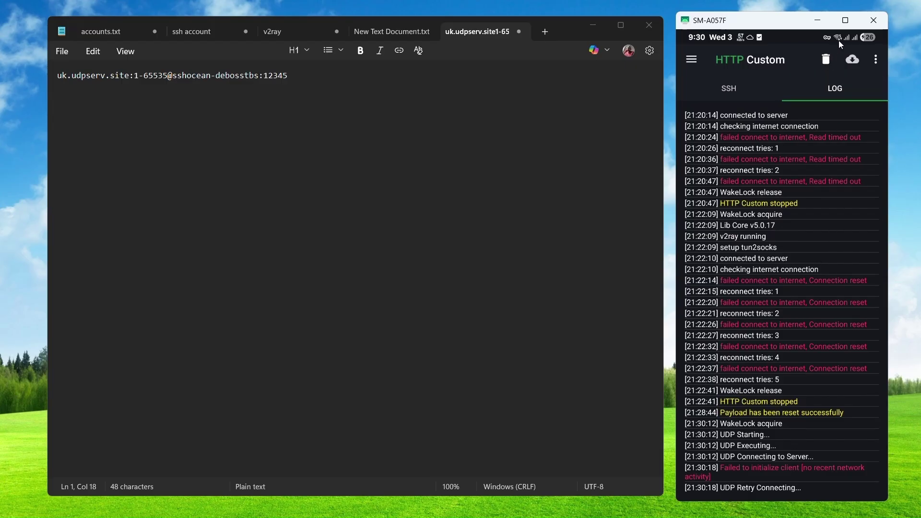
click(738, 96)
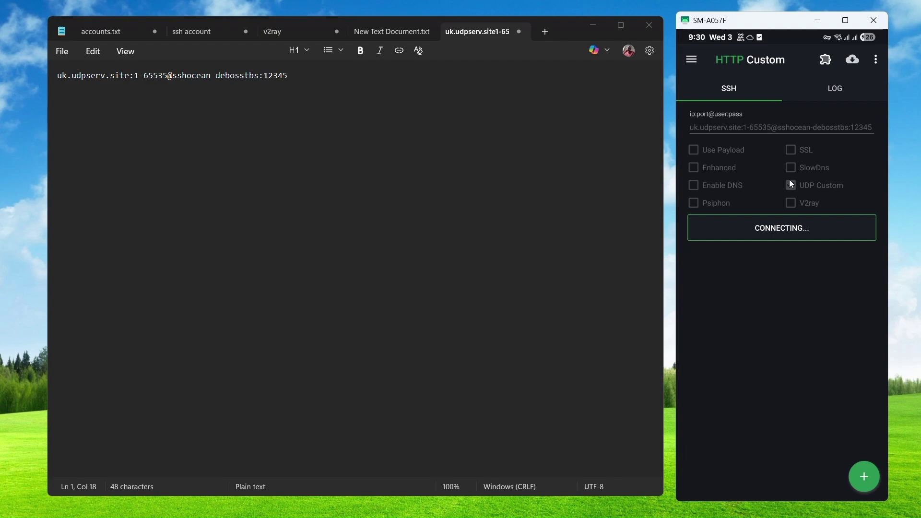
click(727, 96)
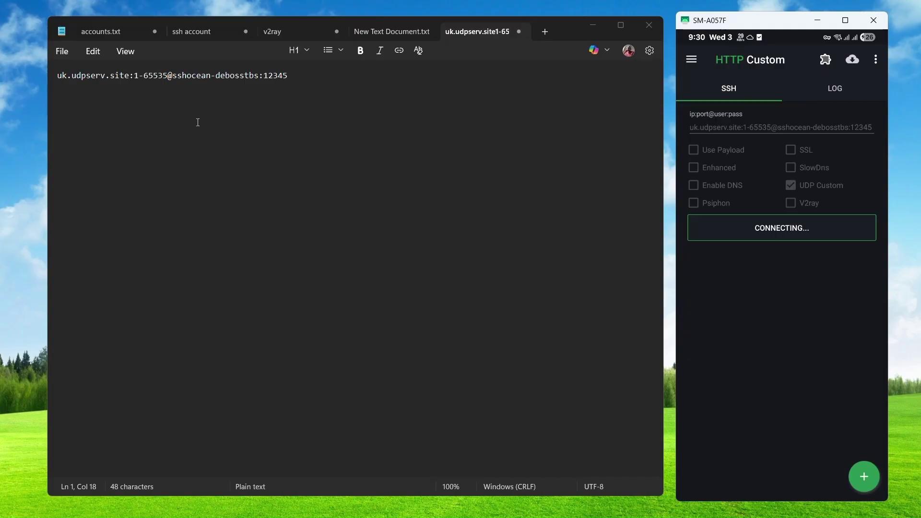